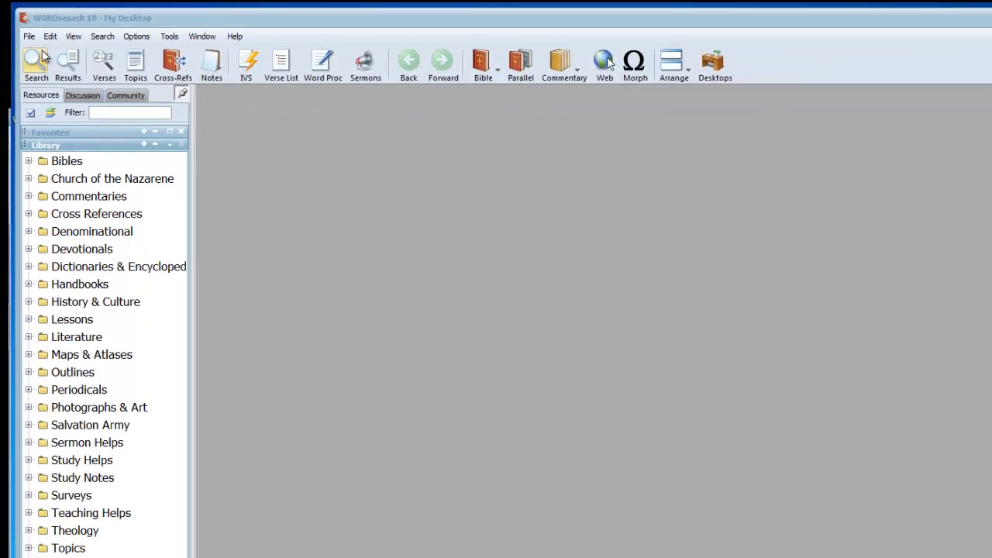
Clear the old search word 'grace' and reopen the Search dialog from the Search menu.
click(37, 62)
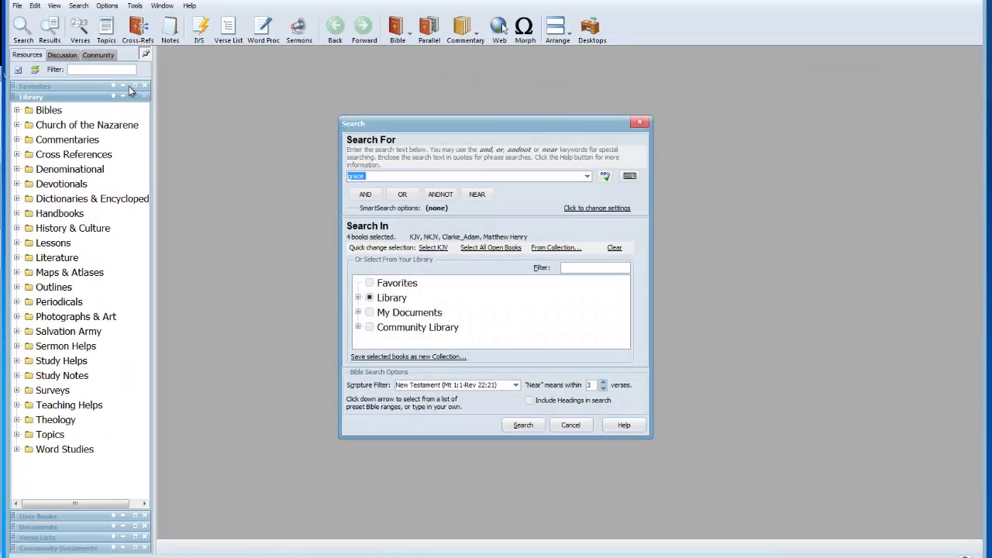
key(BackSpace)
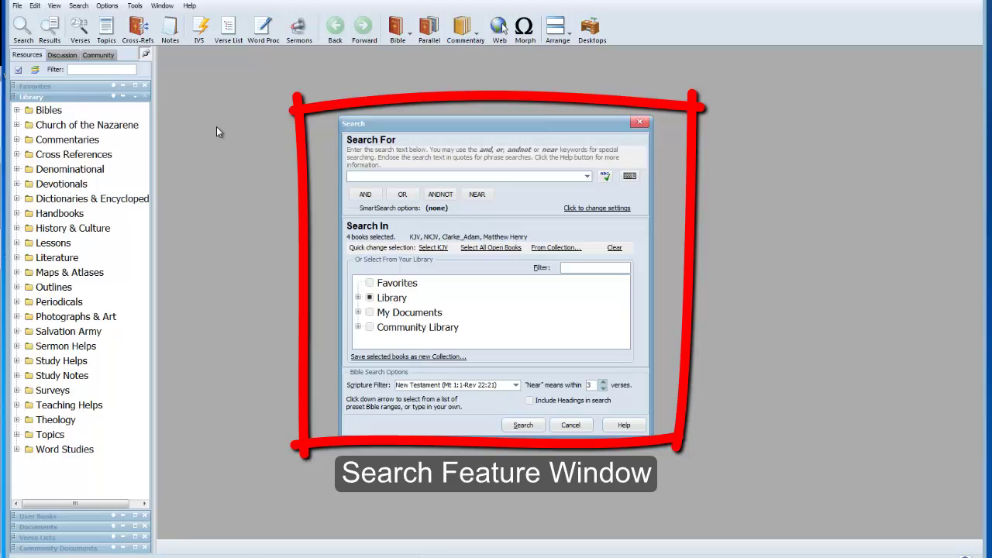
click(640, 122)
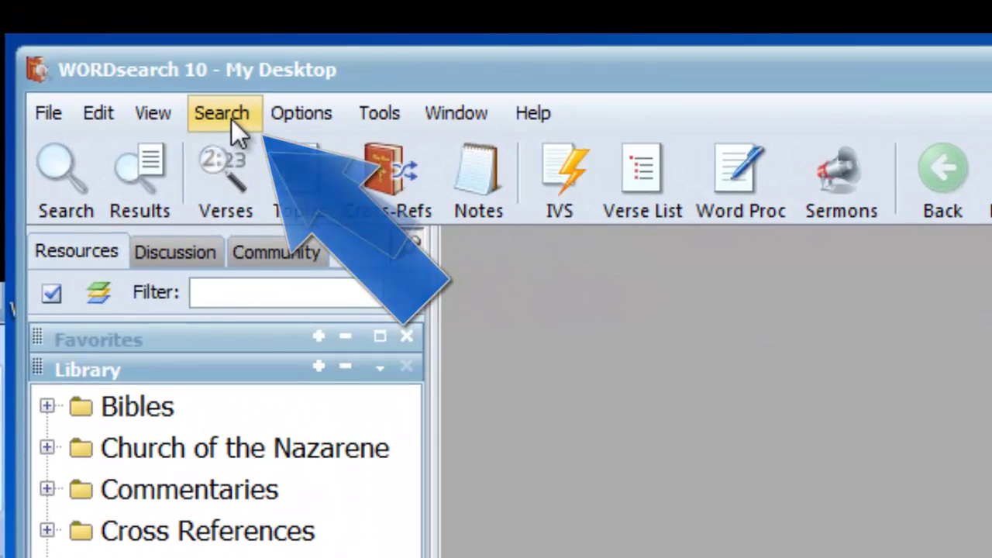
click(231, 118)
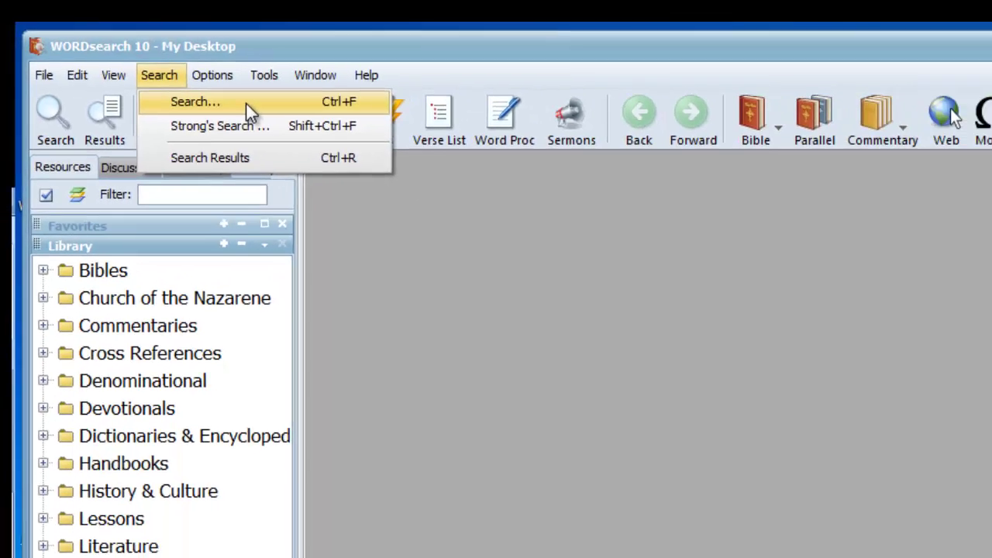
click(245, 103)
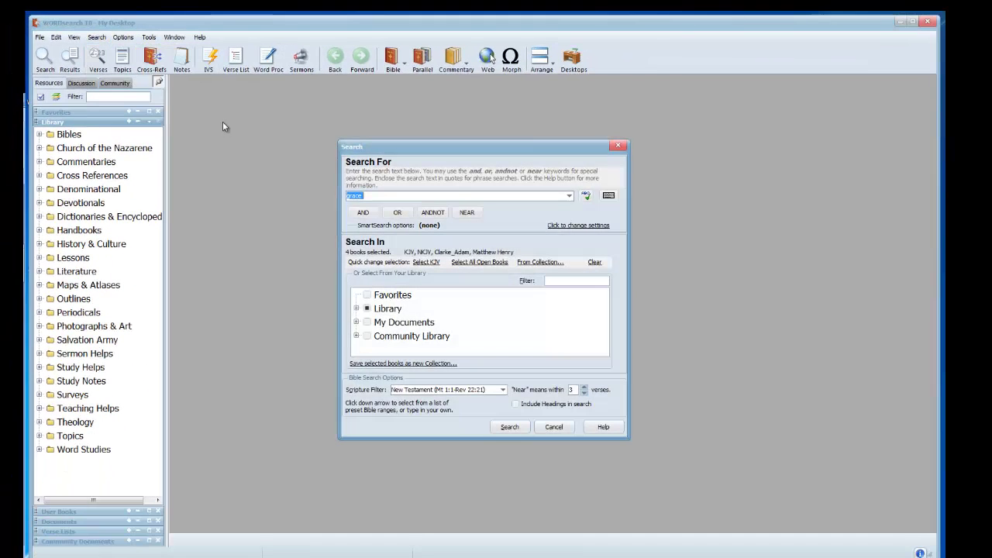
Replace the search word with 'love', then change it to 'grace' in the Search For box.
key(BackSpace)
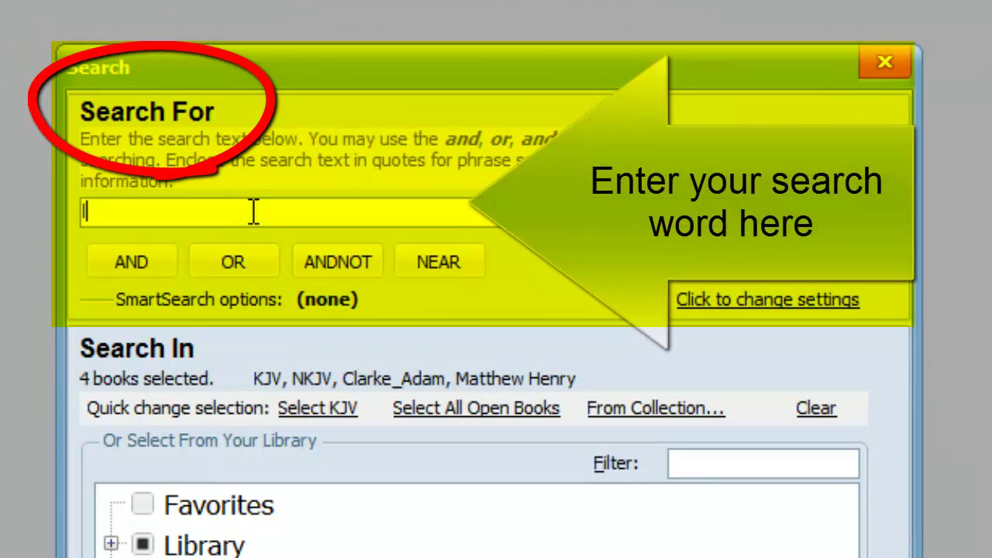
text(love)
key(BackSpace)
key(BackSpace)
key(BackSpace)
key(BackSpace)
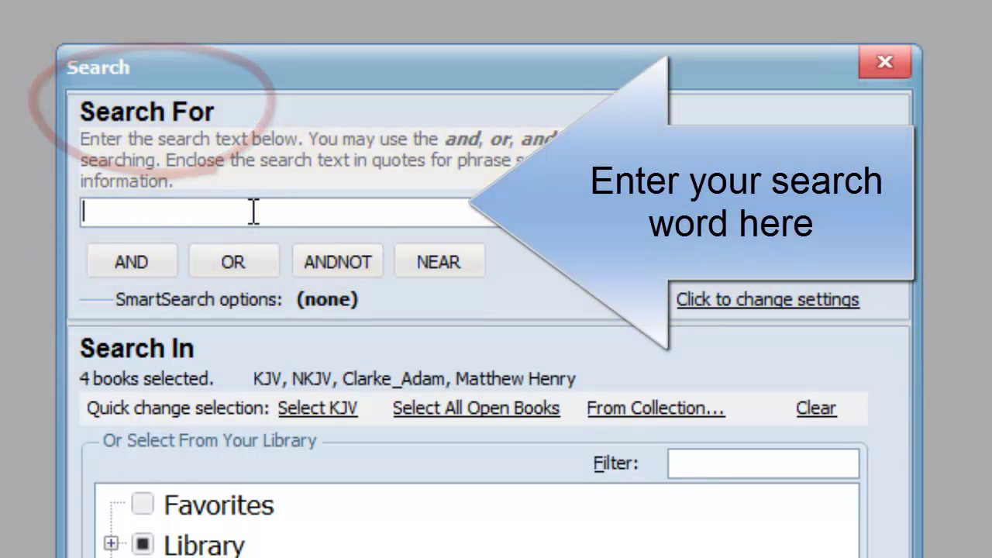
text(grace)
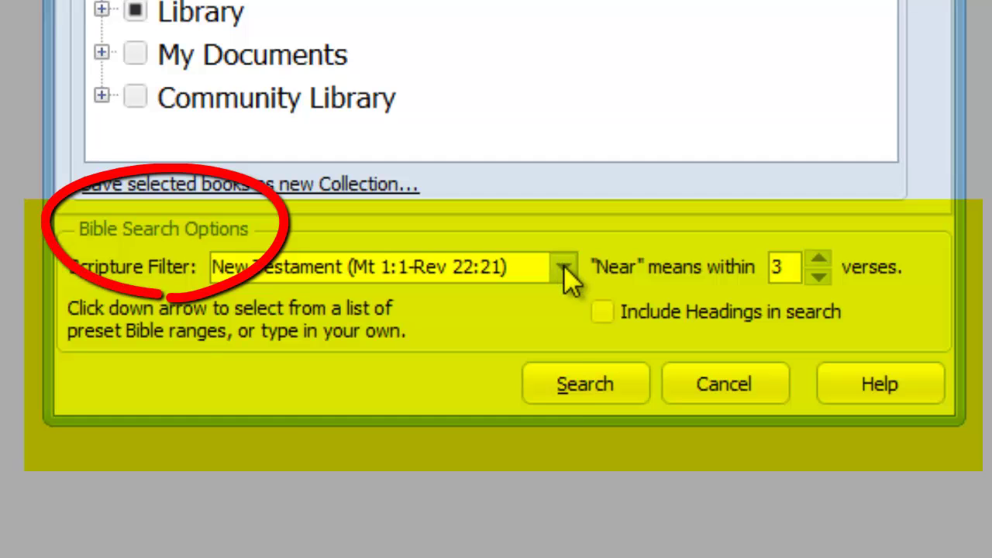
Set the Scripture Filter to Do not filter, after trying the Old Testament and New Testament presets.
click(563, 265)
click(525, 319)
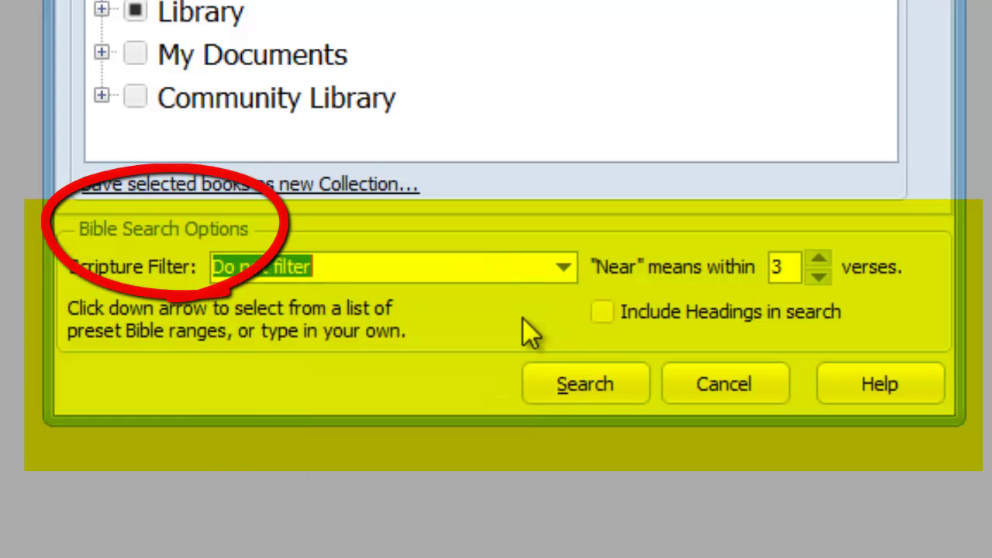
click(528, 268)
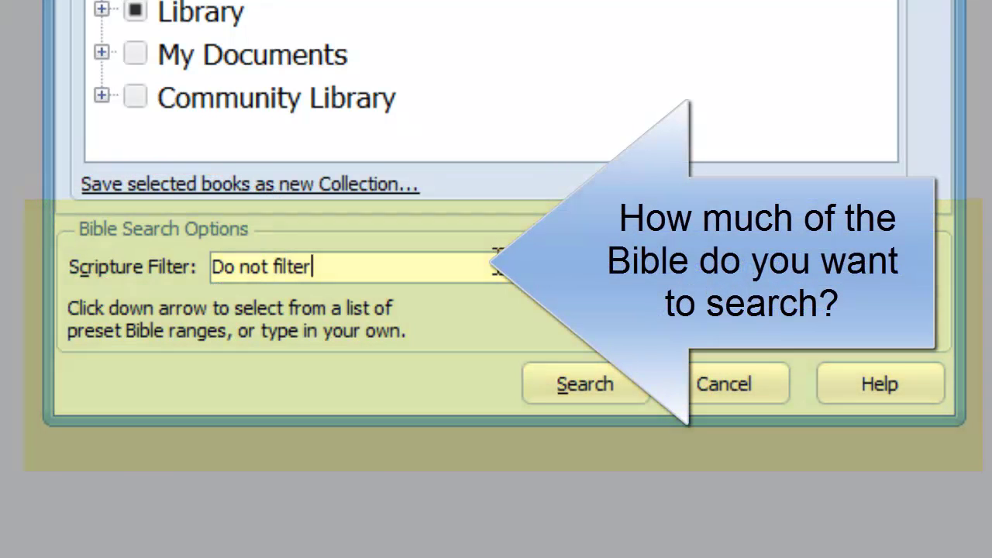
click(555, 268)
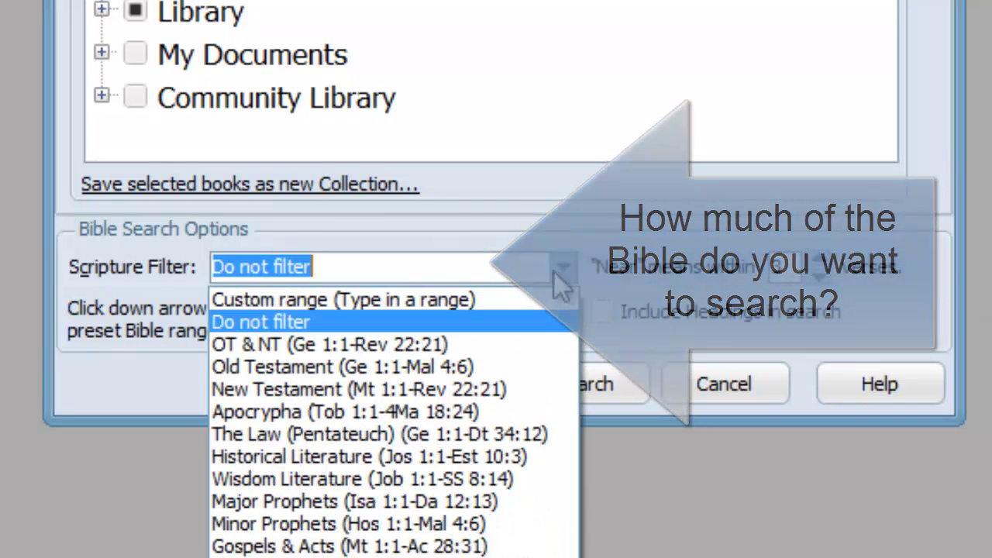
click(496, 371)
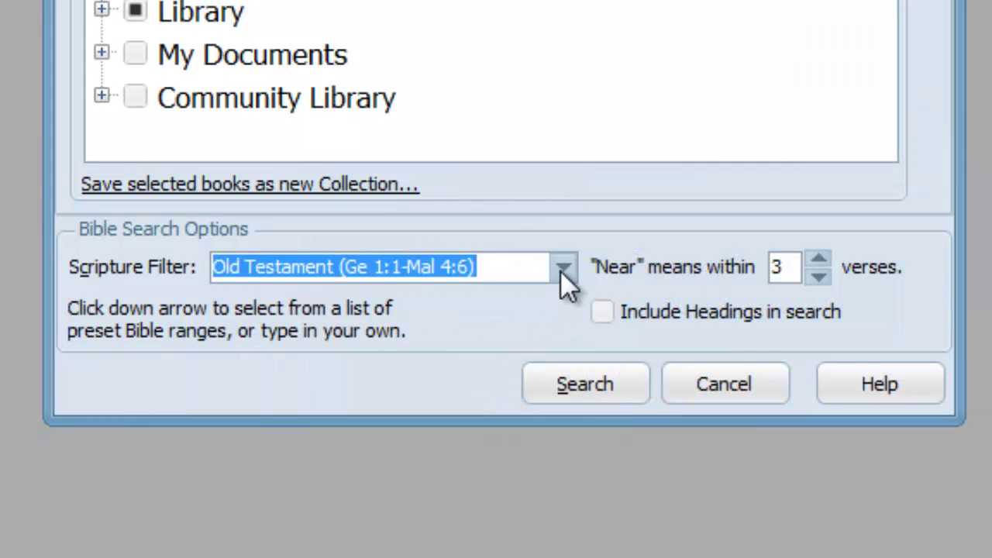
click(562, 268)
click(529, 389)
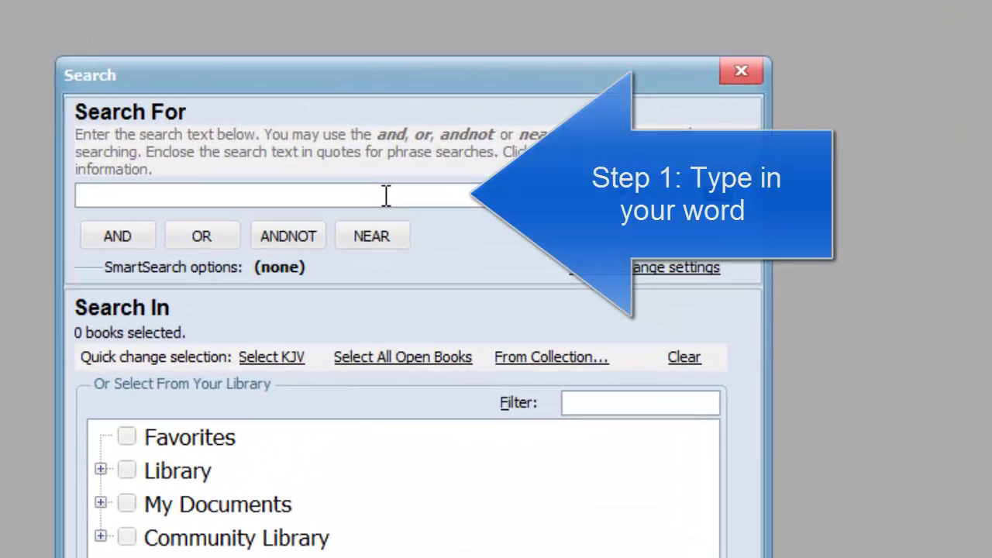
Enter 'grace' in the empty Search For box.
click(386, 195)
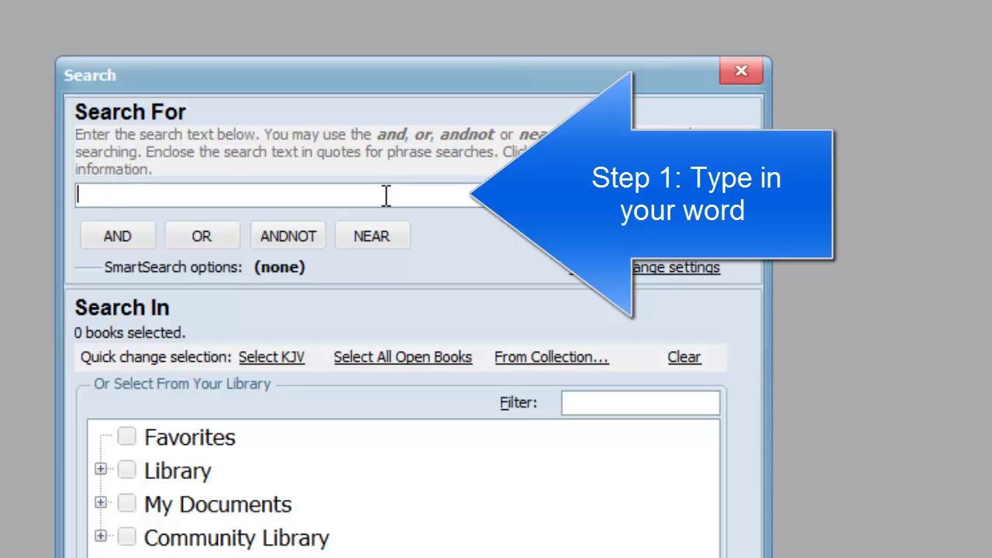
text(grace)
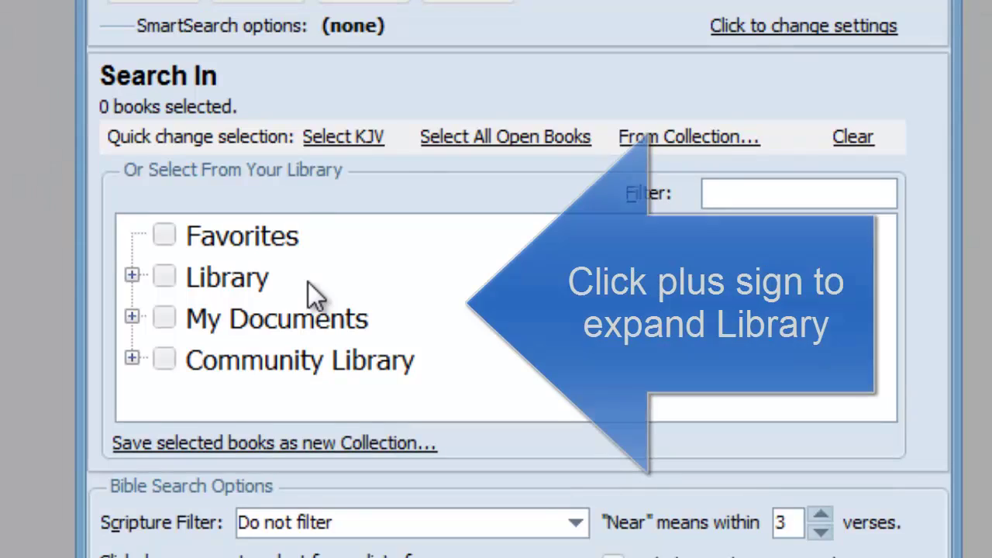
Expand the Library, then tick and untick Complete Jewish Bible, Contemporary English Version and God's Word.
click(132, 276)
scroll(352, 330, down, 3)
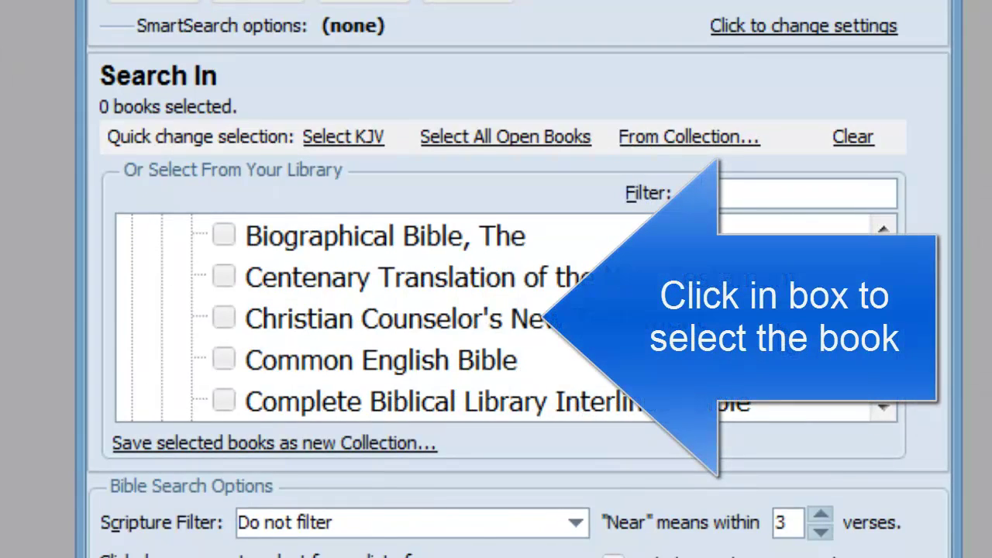
scroll(787, 342, down, 1)
click(224, 320)
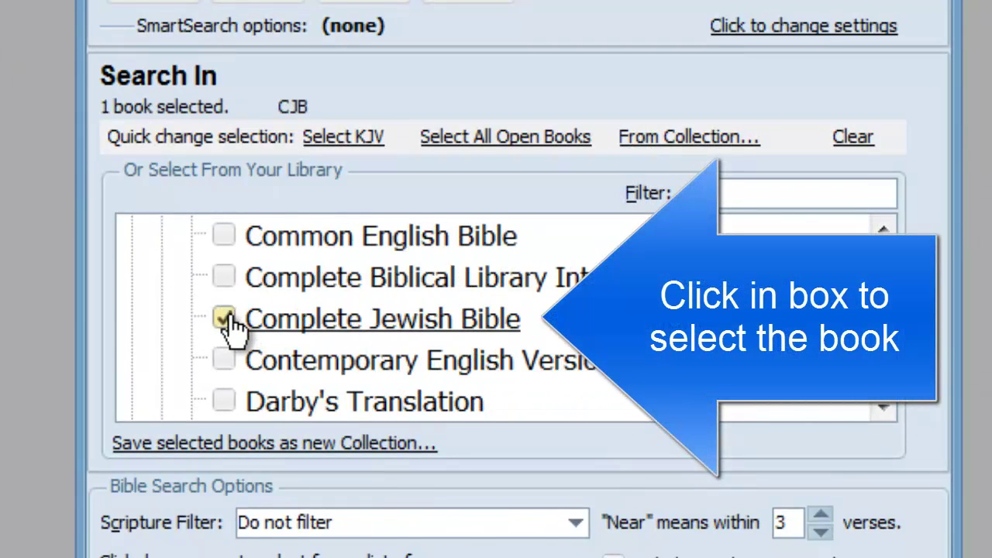
click(224, 358)
scroll(287, 354, down, 1)
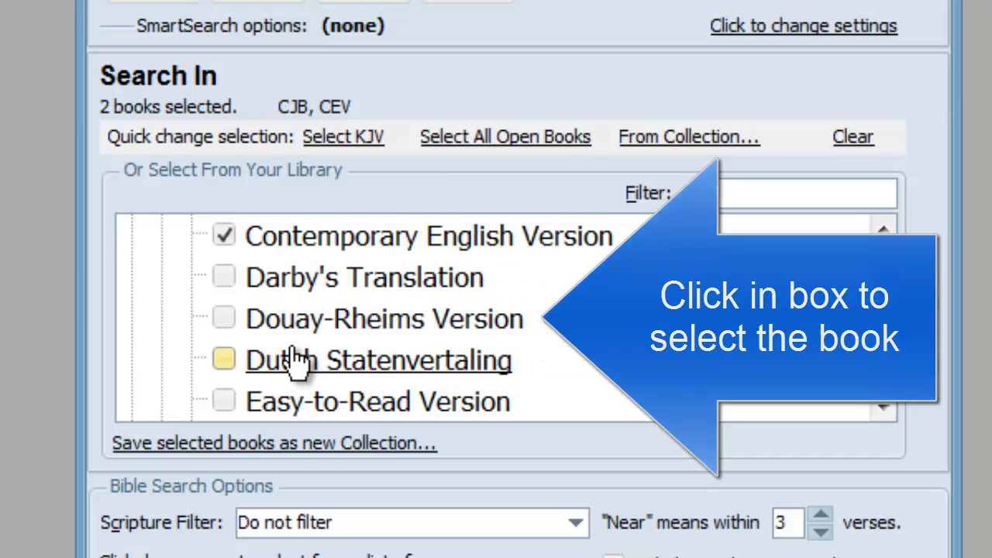
scroll(294, 357, down, 1)
scroll(297, 361, down, 1)
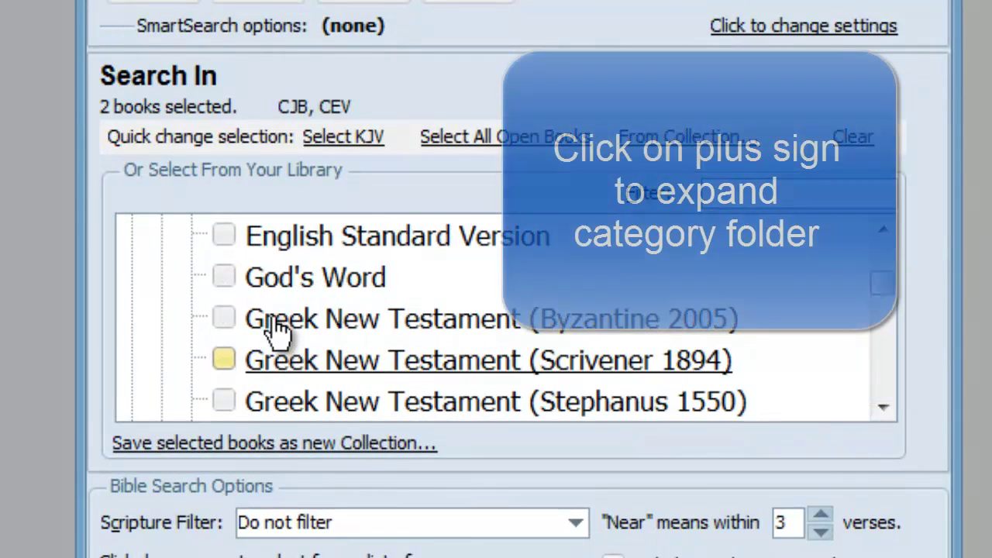
click(226, 279)
scroll(259, 312, down, 2)
scroll(258, 314, up, 3)
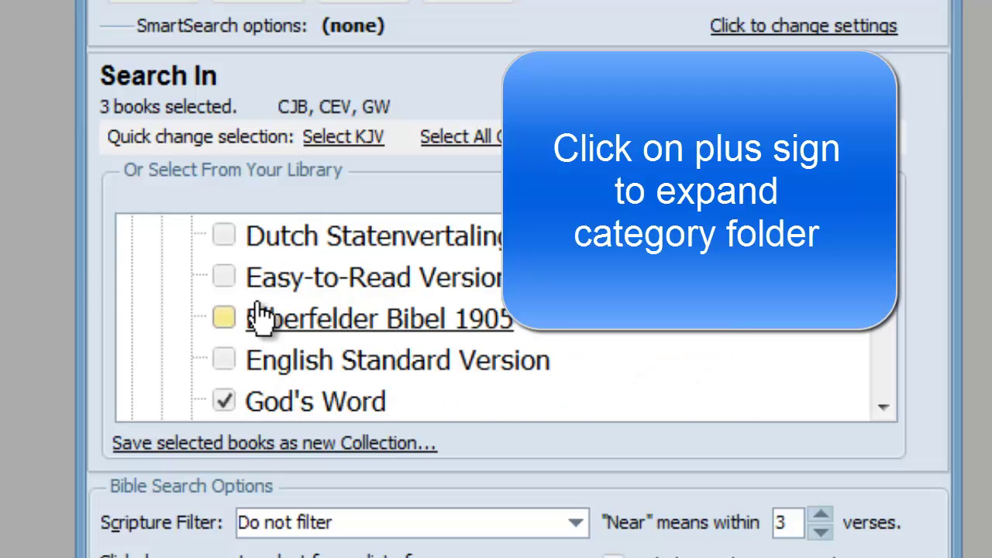
click(224, 401)
scroll(256, 385, up, 1)
scroll(254, 380, up, 1)
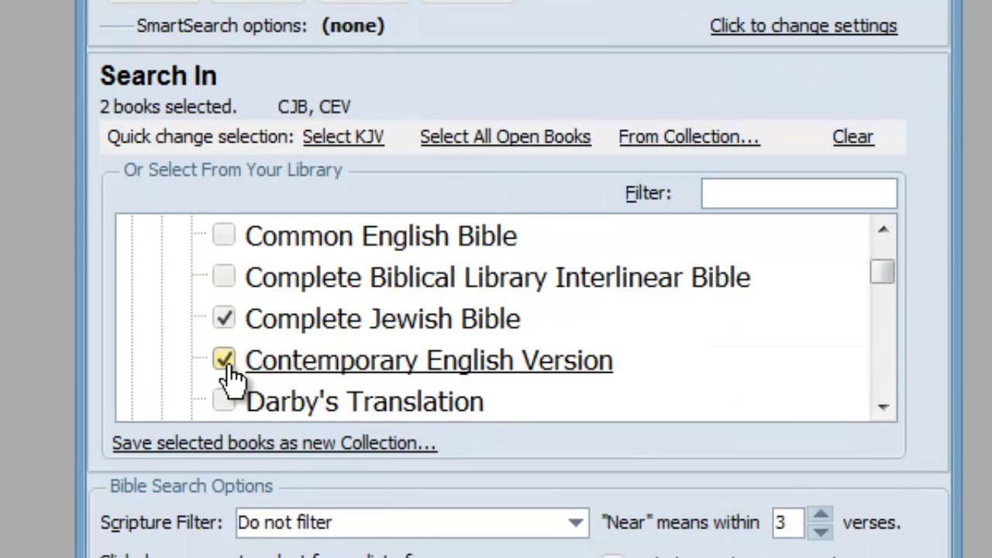
click(225, 361)
click(225, 320)
scroll(232, 324, up, 2)
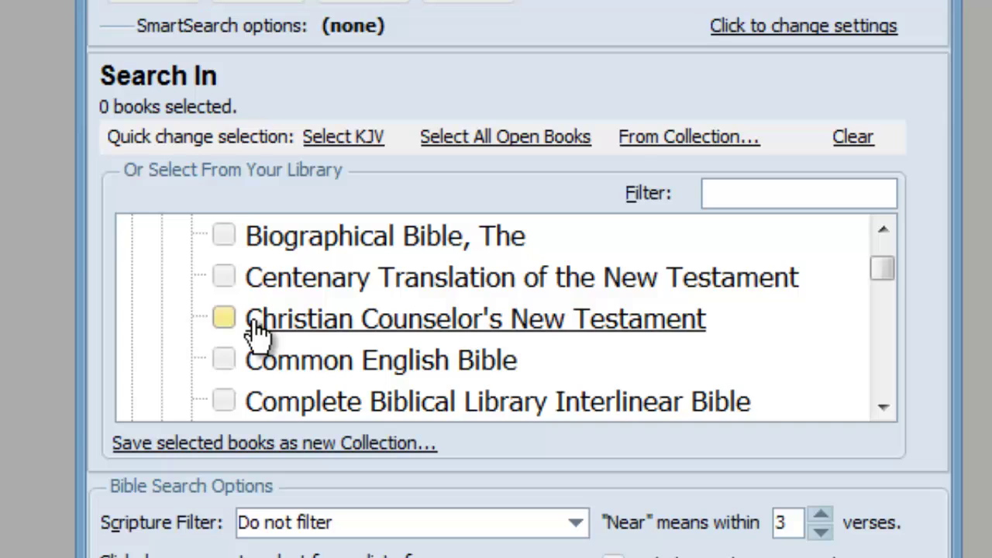
Try the Amplified Bible, browse Commentaries, then tick only the King James Version under Bibles.
click(227, 238)
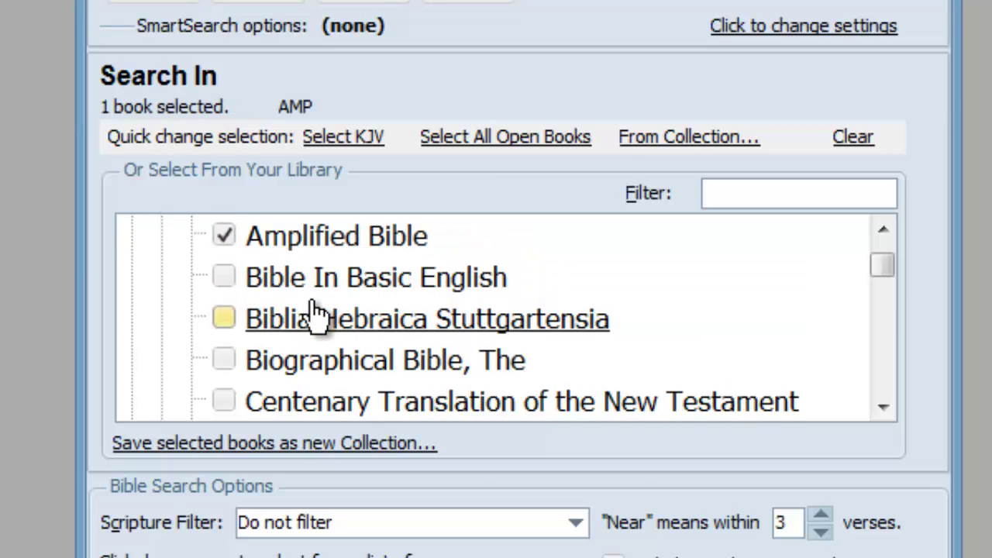
scroll(312, 316, up, 1)
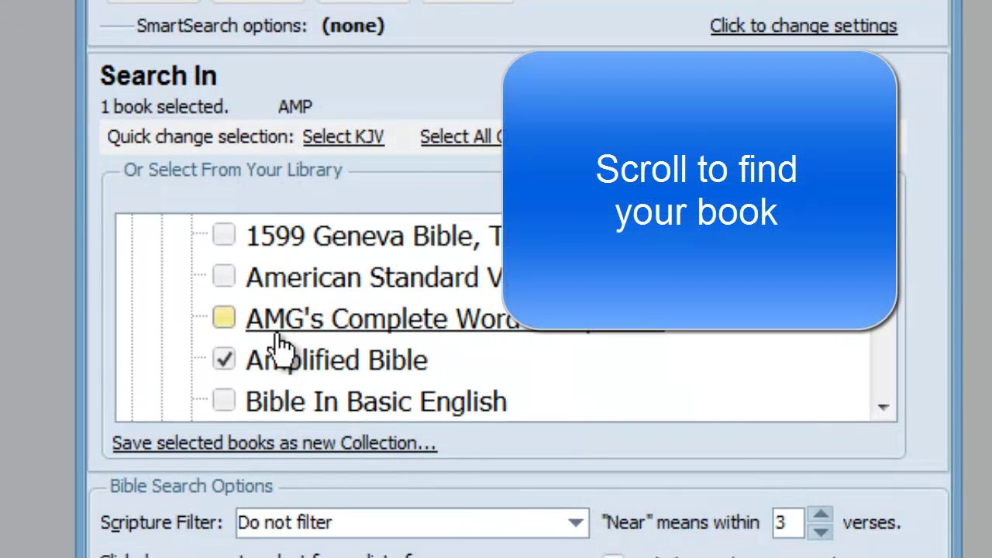
click(230, 360)
scroll(356, 333, up, 1)
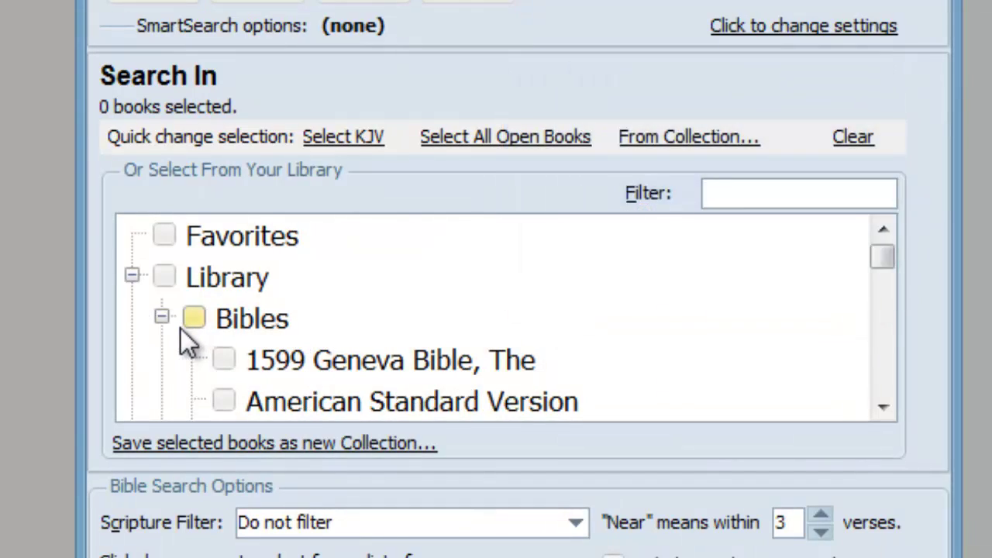
click(161, 316)
scroll(203, 360, down, 1)
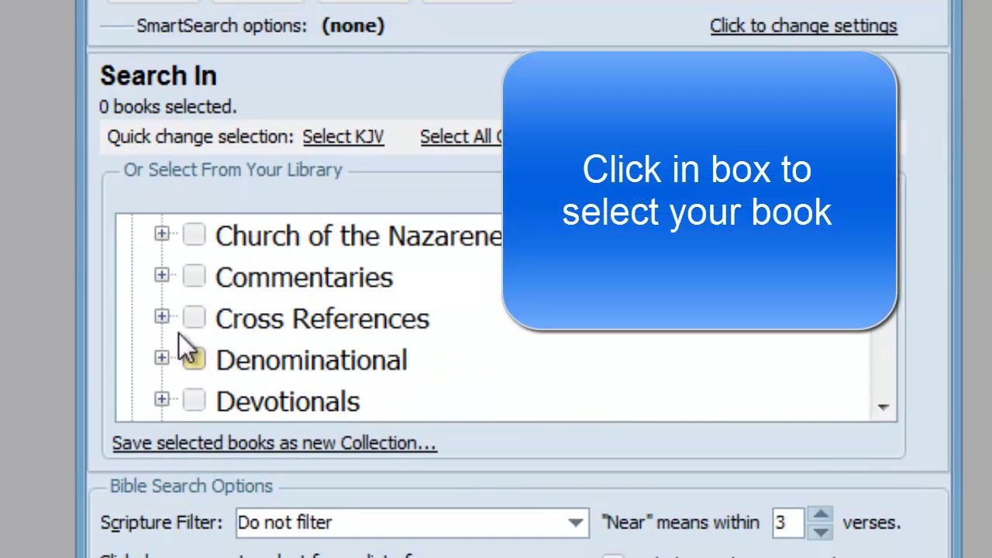
click(161, 277)
scroll(245, 364, down, 2)
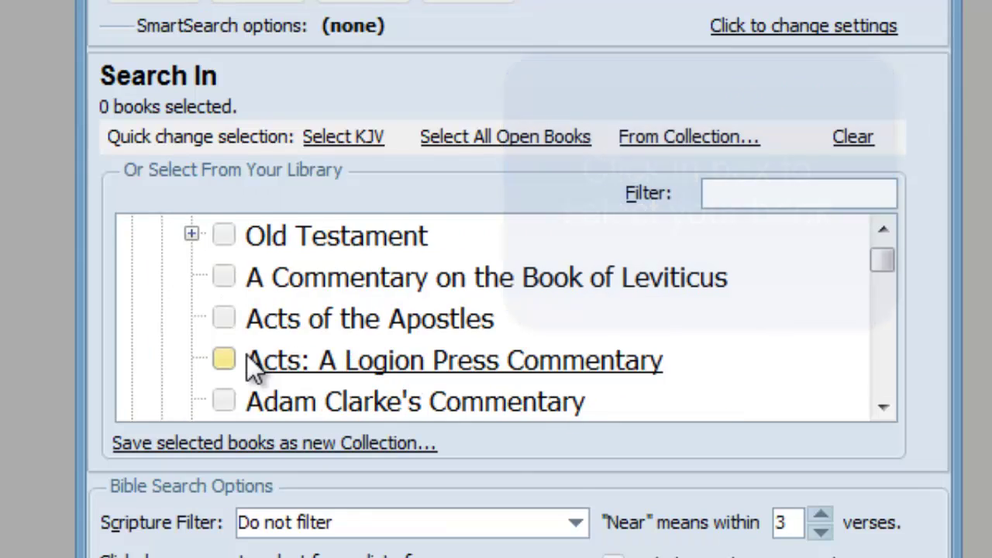
scroll(252, 368, up, 3)
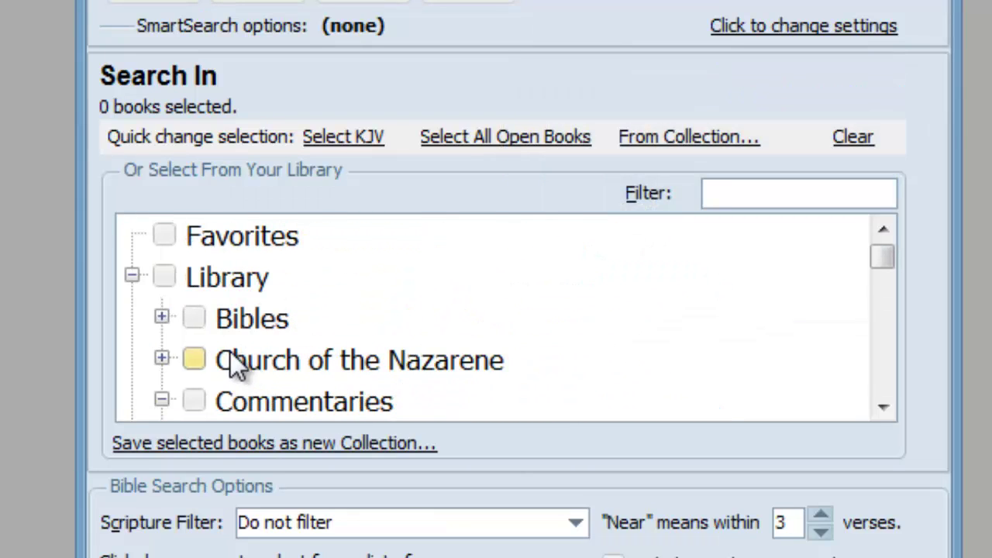
click(160, 318)
scroll(321, 341, down, 5)
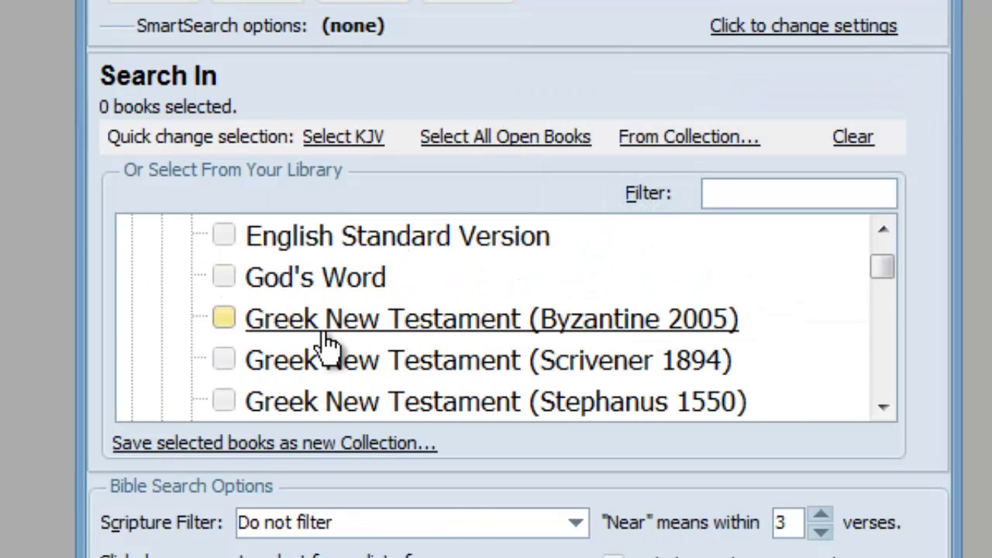
scroll(329, 341, down, 4)
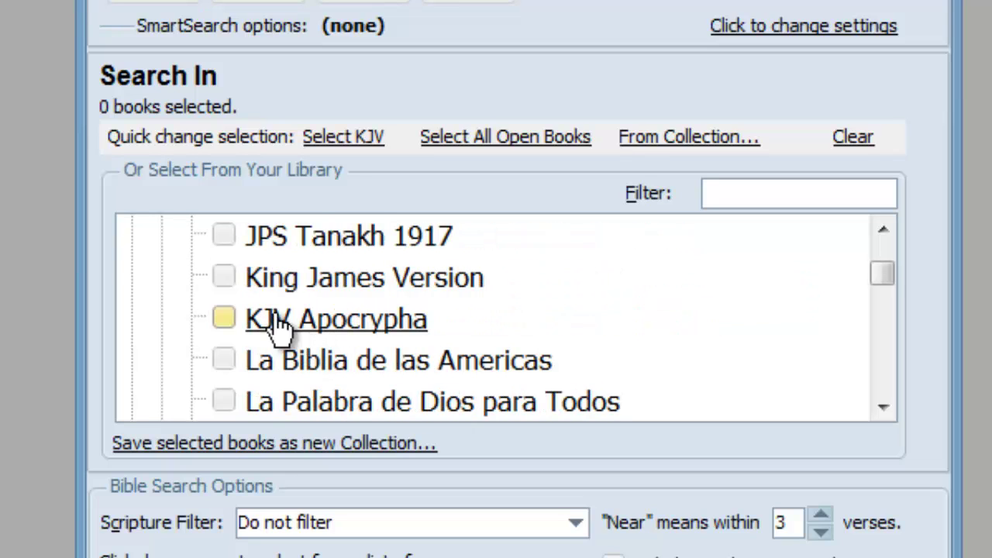
click(224, 277)
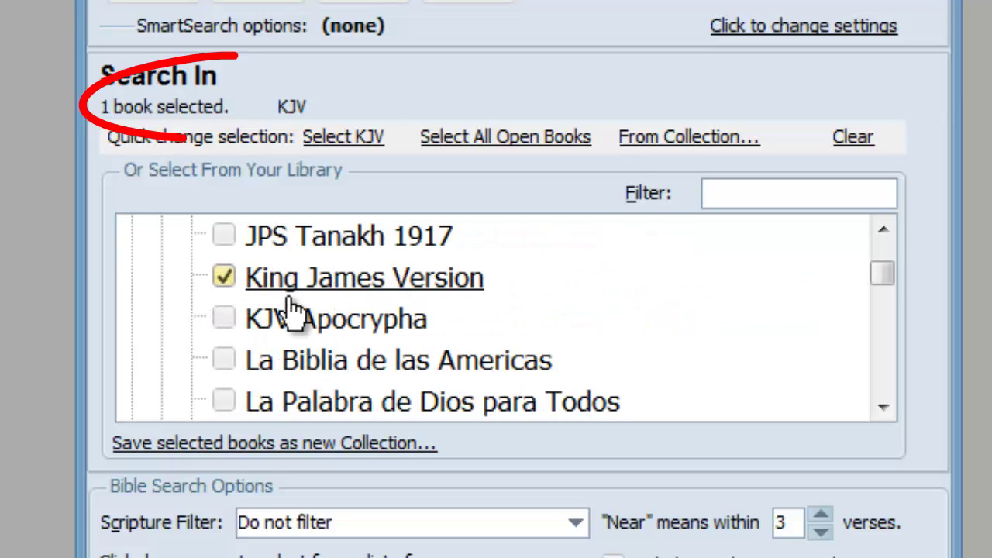
Scroll down the Bibles list and add the New King James Version to the search.
click(881, 408)
click(881, 409)
click(881, 409)
click(881, 409)
click(880, 409)
click(881, 409)
click(880, 409)
click(881, 409)
click(881, 409)
click(880, 409)
click(881, 409)
click(881, 408)
click(880, 409)
click(880, 409)
click(881, 408)
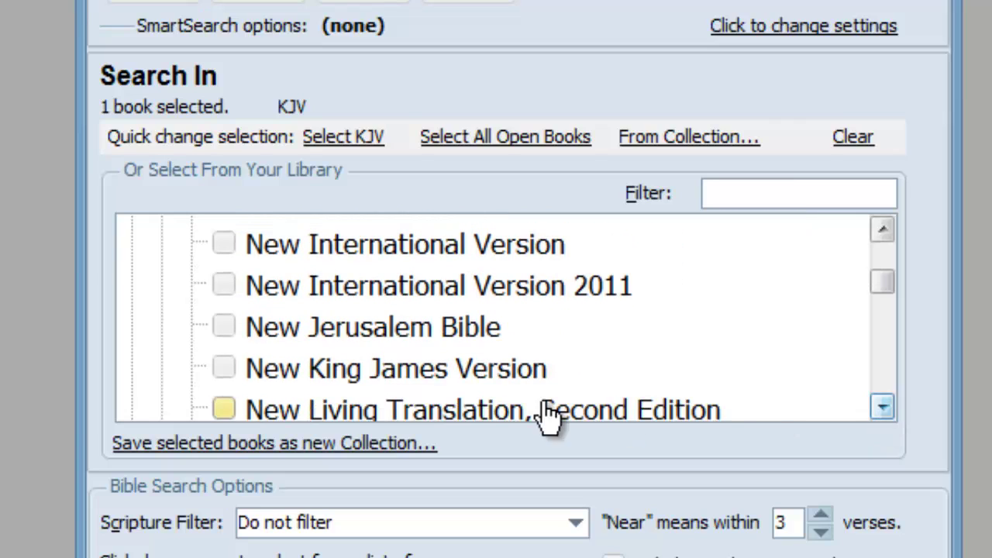
click(224, 368)
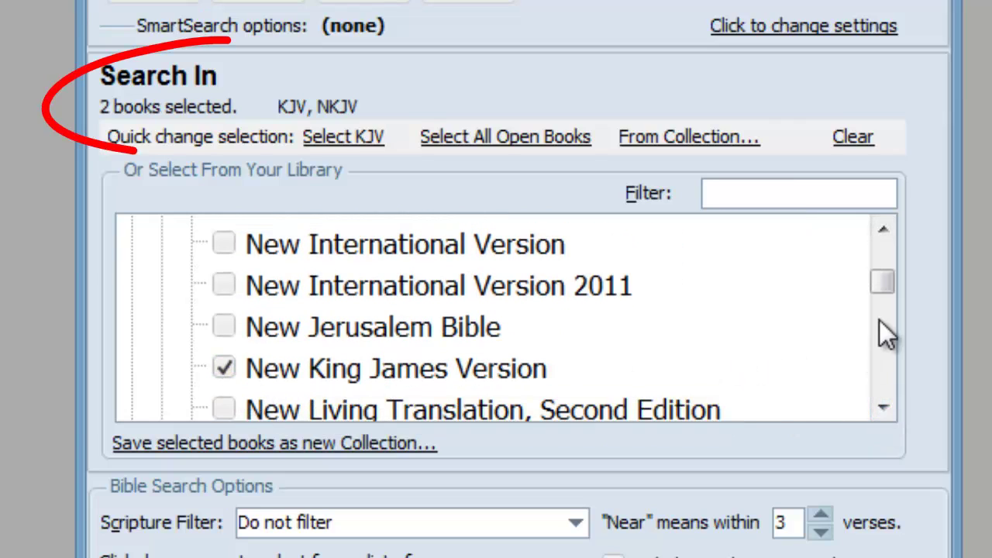
Scroll back to the top of the library list and select the Filter box.
click(883, 231)
click(883, 231)
click(883, 231)
click(883, 231)
click(883, 231)
click(883, 231)
click(883, 231)
click(883, 231)
click(883, 231)
click(883, 231)
click(883, 231)
click(883, 231)
click(883, 231)
click(883, 231)
click(883, 231)
click(883, 231)
click(883, 231)
click(883, 231)
click(883, 231)
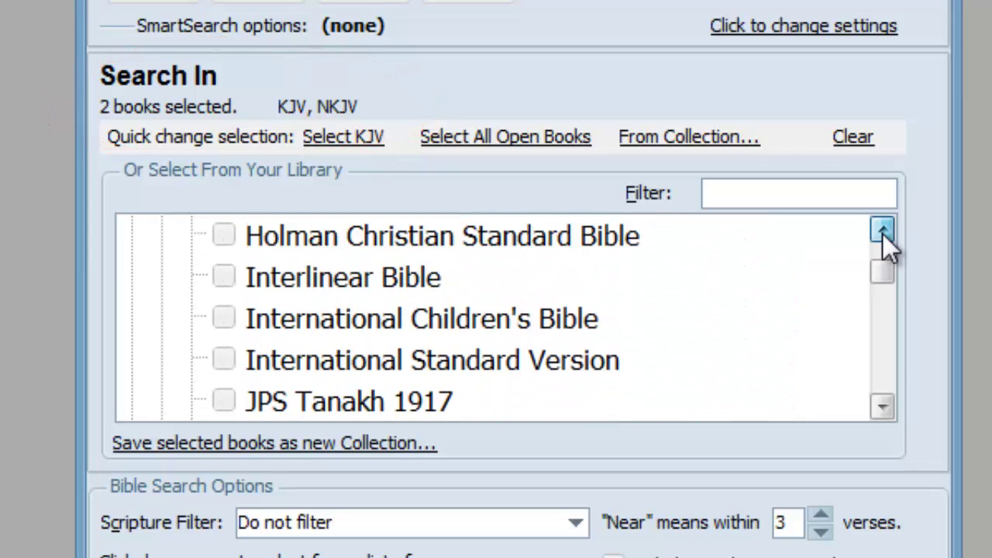
click(883, 231)
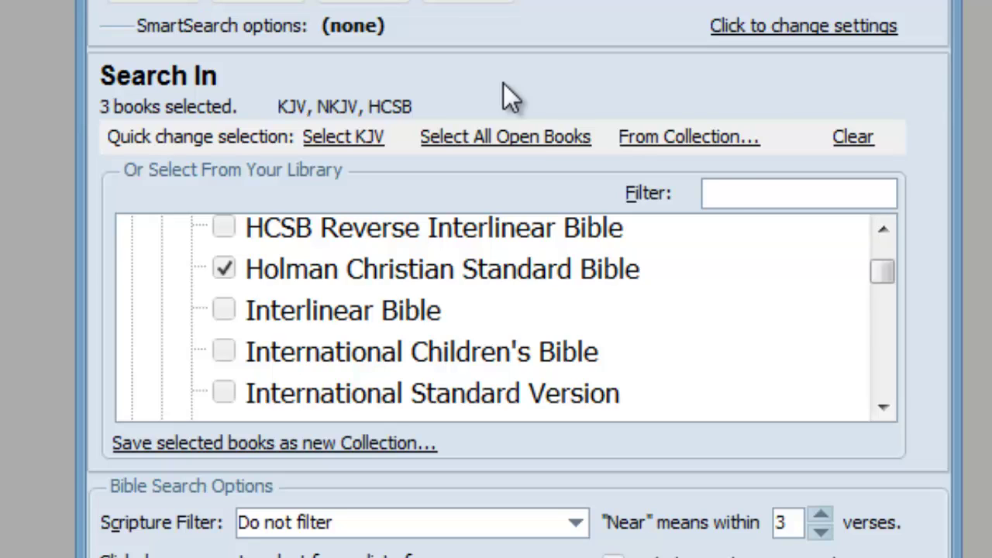
click(733, 193)
Clear all chosen books, filter the library by 'holman christian stan', and tick Holman Christian Standard Bible.
click(852, 140)
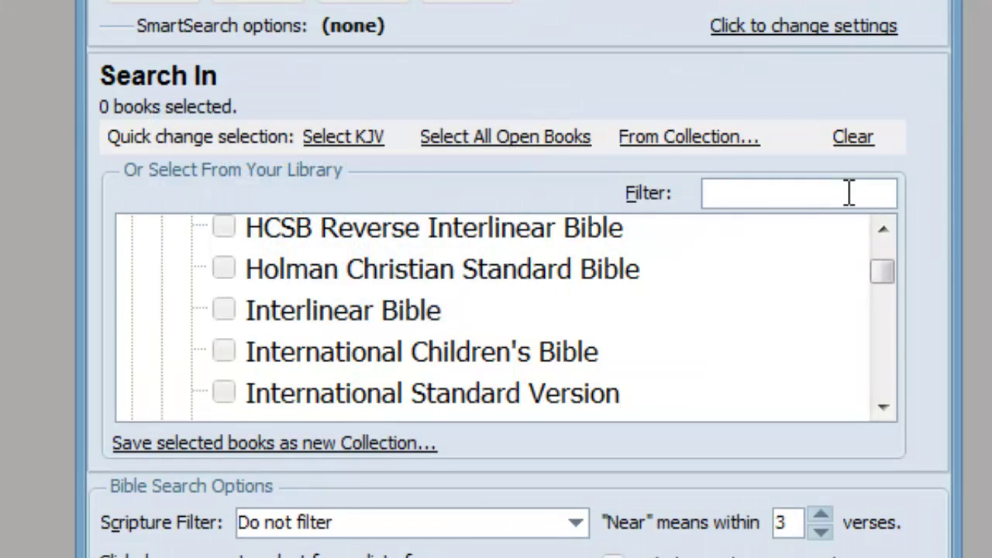
text(h)
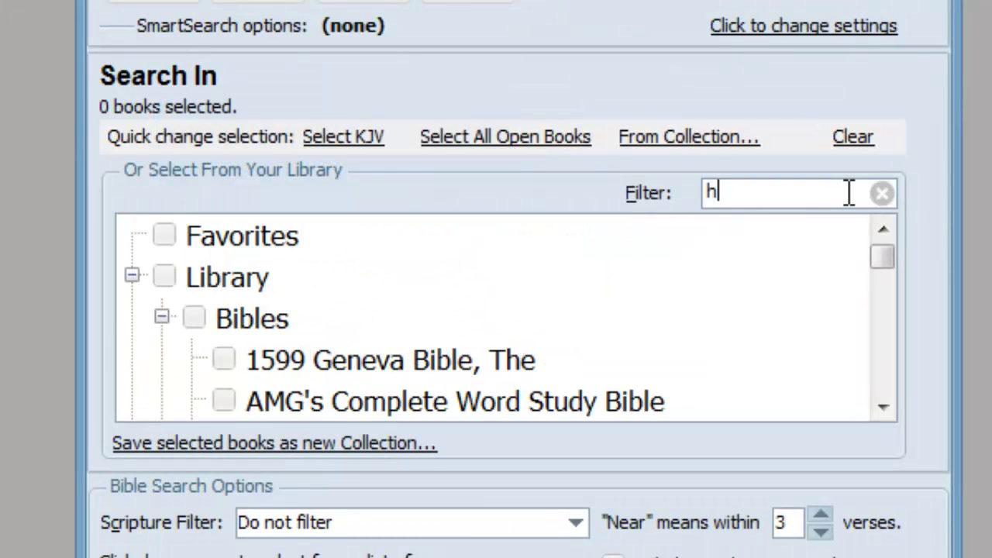
text(olman )
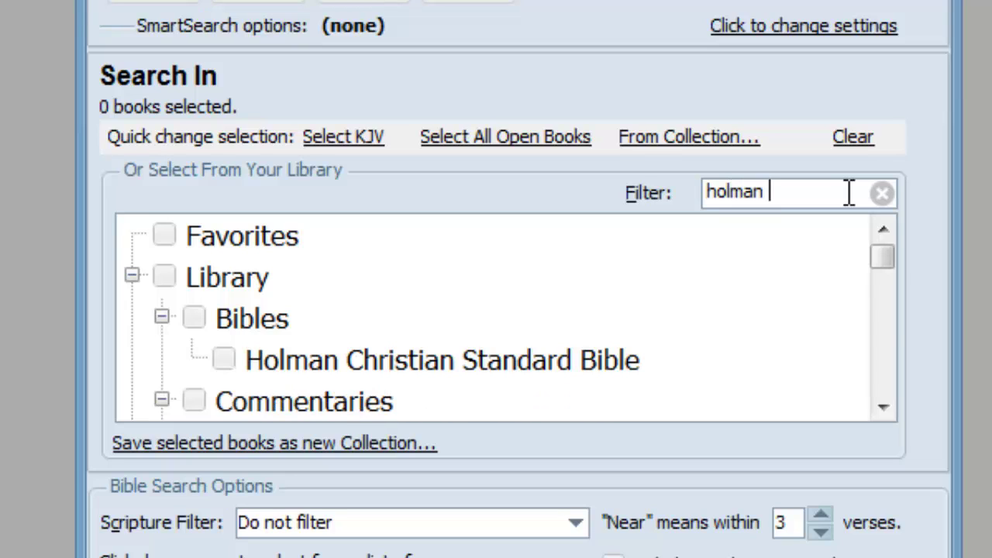
text(christian)
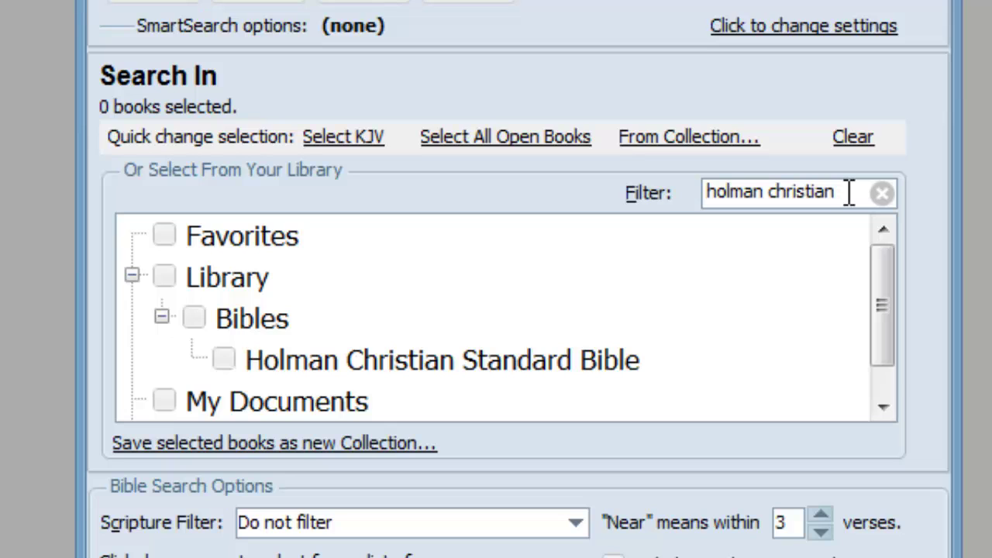
key(BackSpace)
key(BackSpace)
key(BackSpace)
key(BackSpace)
key(BackSpace)
key(BackSpace)
key(BackSpace)
key(BackSpace)
key(BackSpace)
key(BackSpace)
key(BackSpace)
key(BackSpace)
key(BackSpace)
key(BackSpace)
key(BackSpace)
key(BackSpace)
key(BackSpace)
text(h)
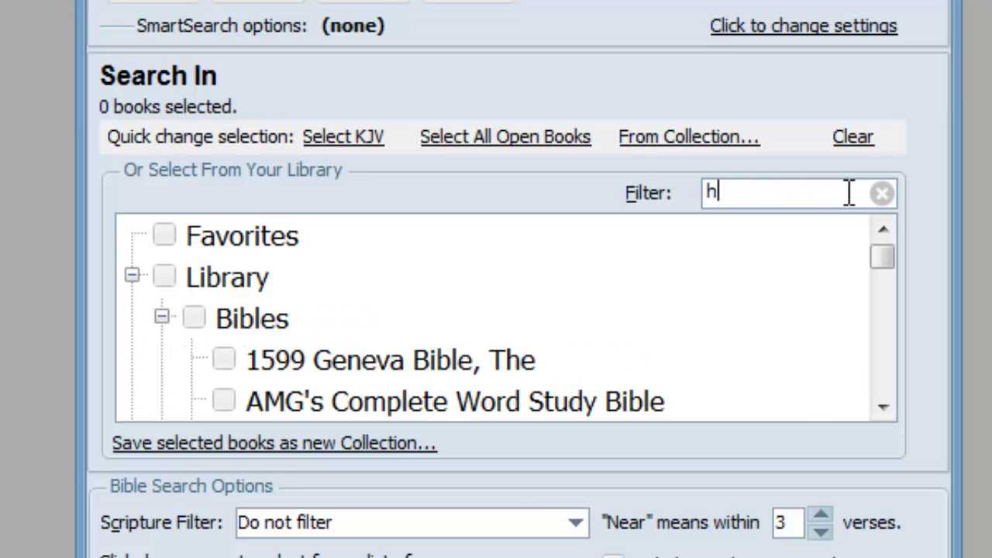
text(olman christian)
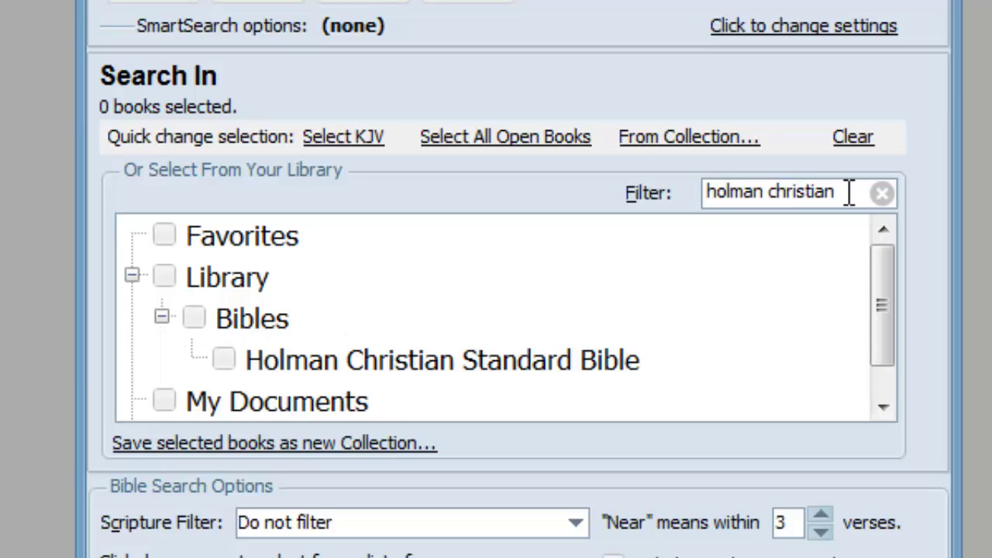
text( stan)
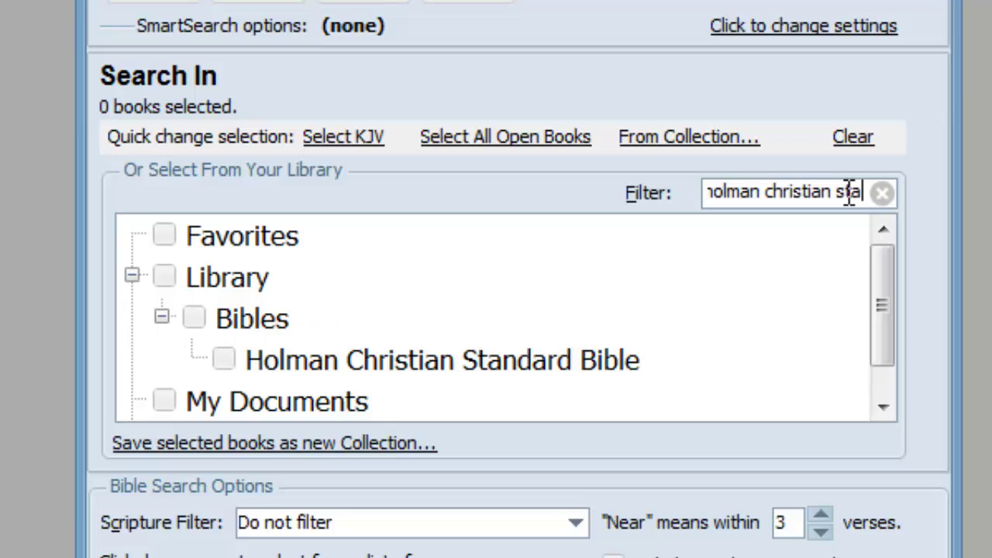
click(224, 360)
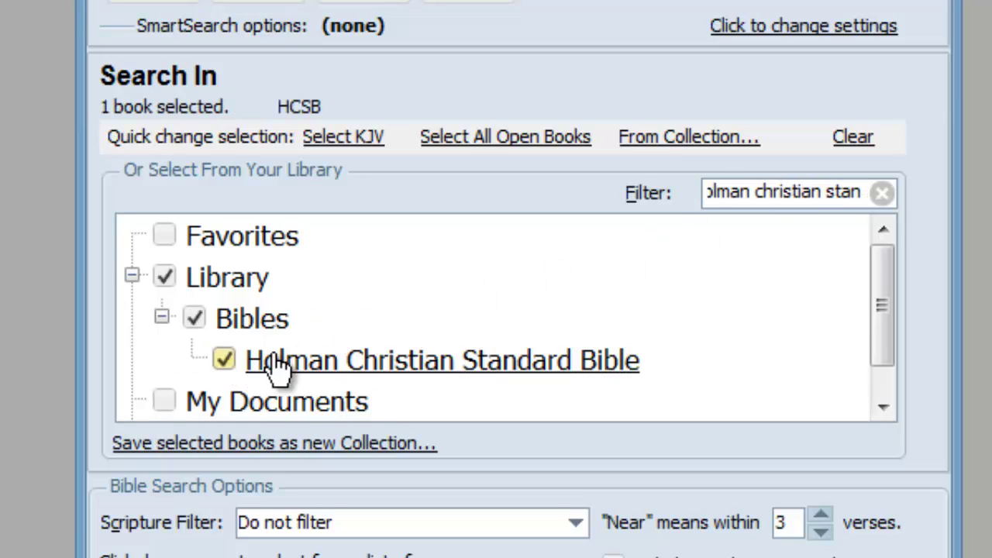